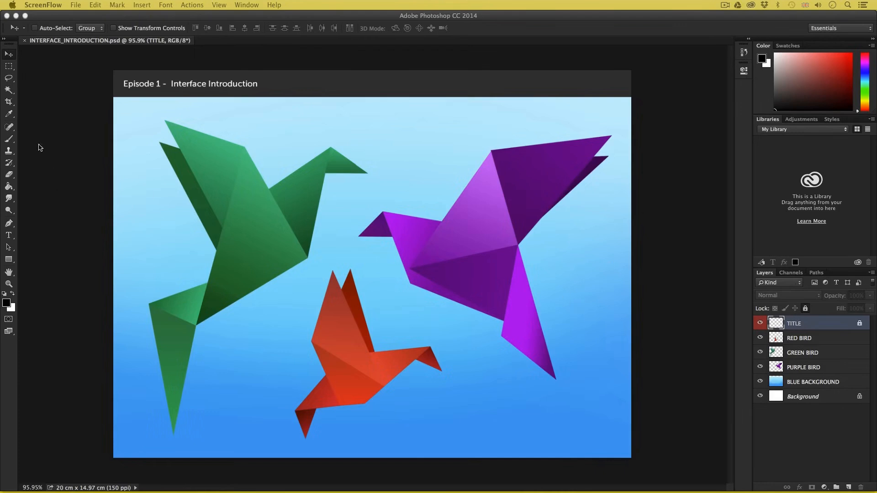
Step: Close the INTERFACE_INTRODUCTION.psd document
click(24, 42)
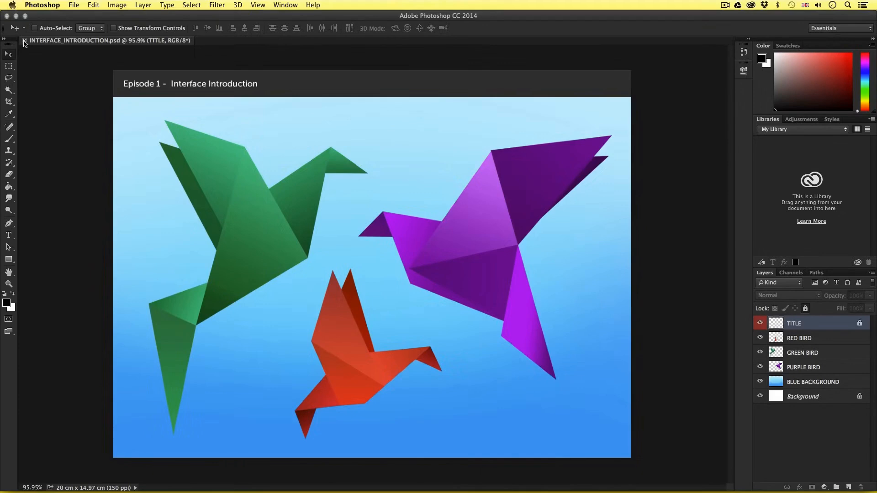
click(24, 42)
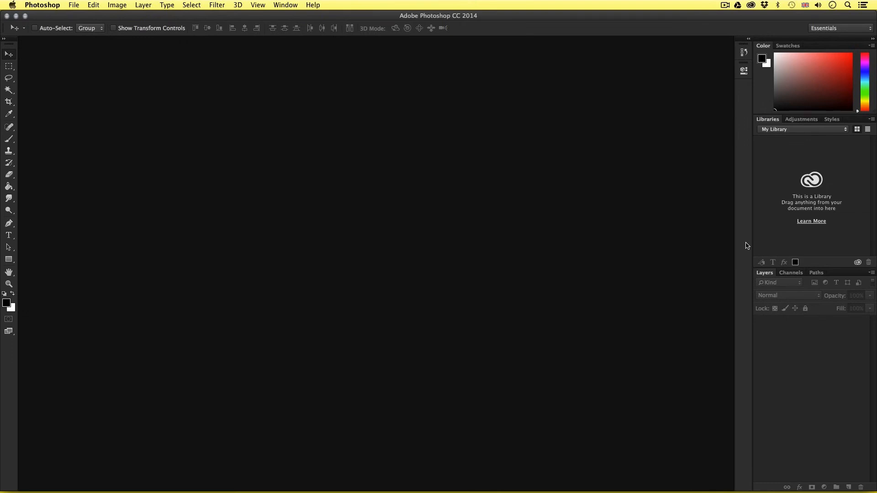
Step: Expand the History and Properties panels from the collapsed dock to view them, and collapse them again
click(743, 53)
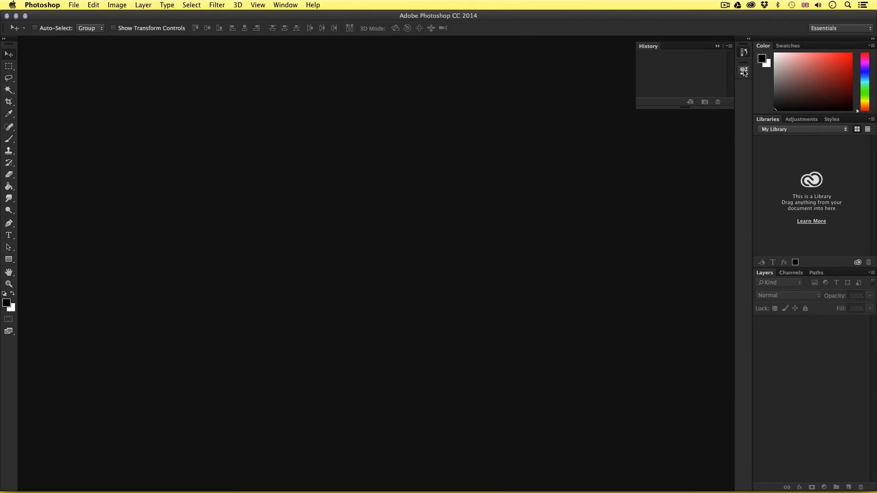
click(743, 71)
click(744, 71)
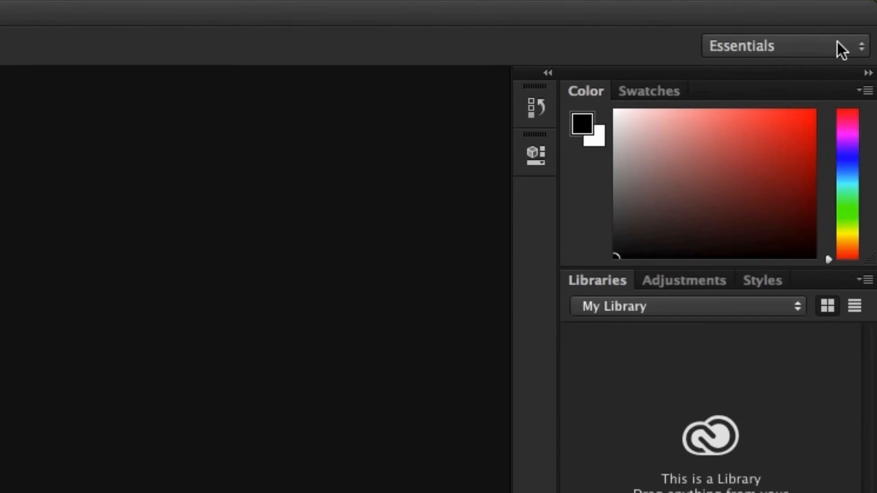
Step: Preview the 3D, Painting and Typography preset workspaces one after another
click(861, 50)
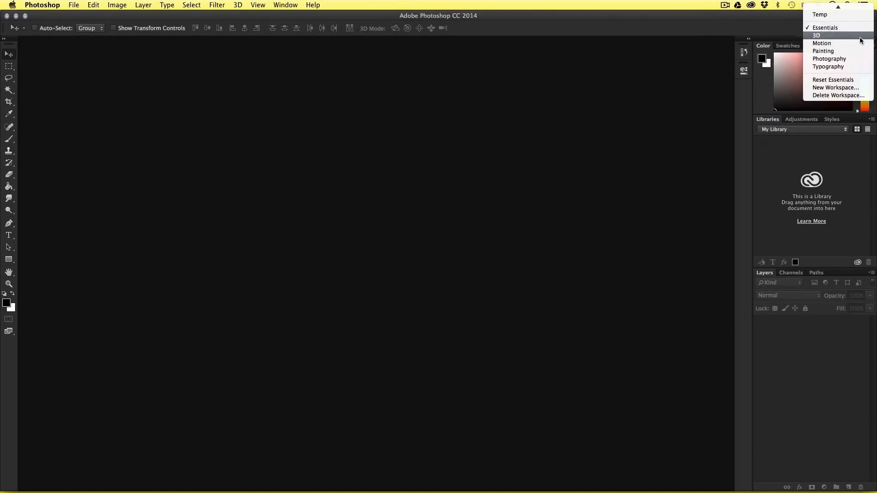
click(860, 36)
click(857, 29)
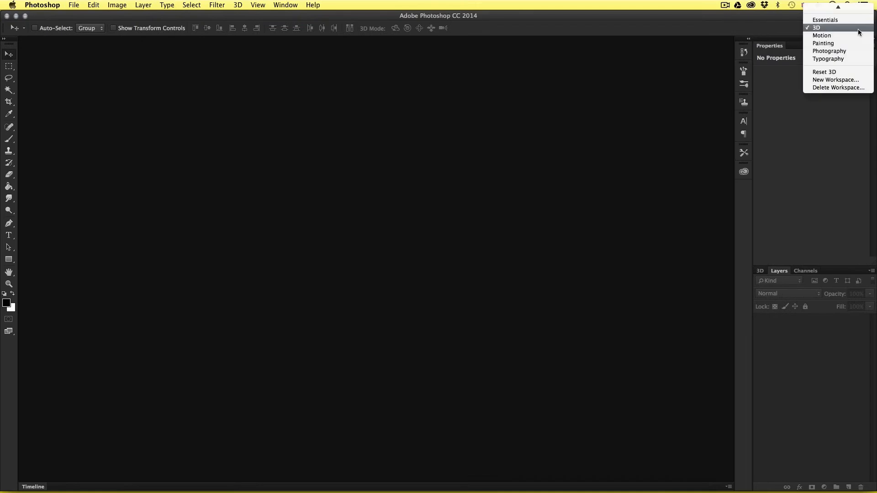
click(858, 43)
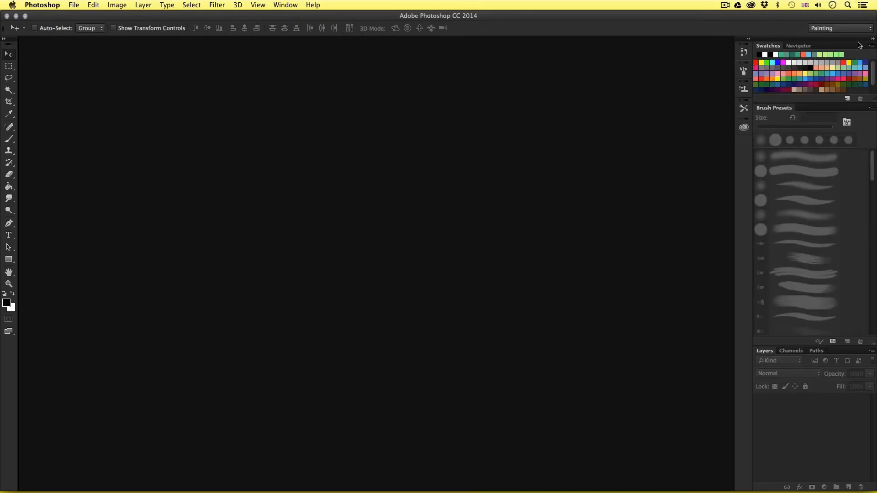
click(847, 26)
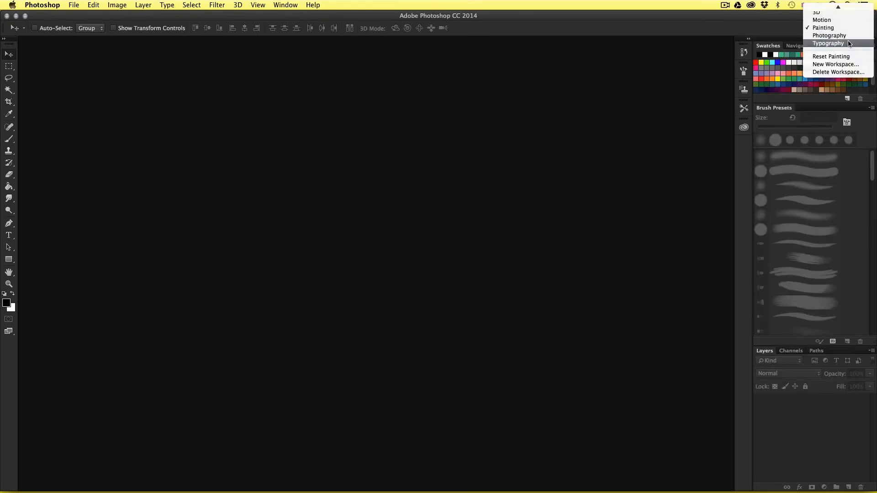
click(849, 44)
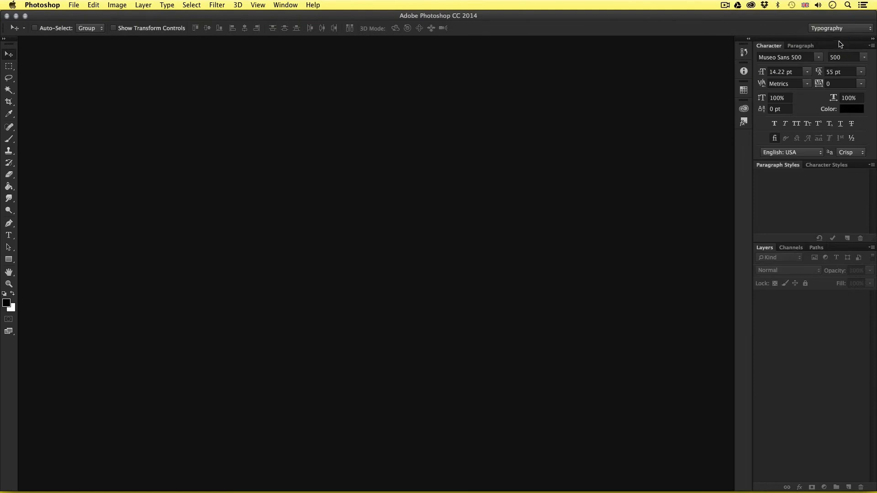
Step: Compare the Painting and Typography workspaces once more and return to the Essentials workspace
click(854, 30)
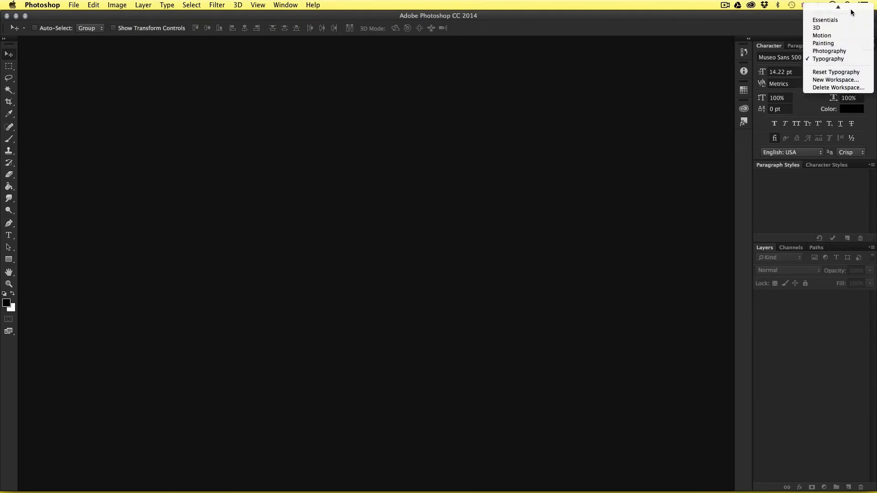
click(851, 54)
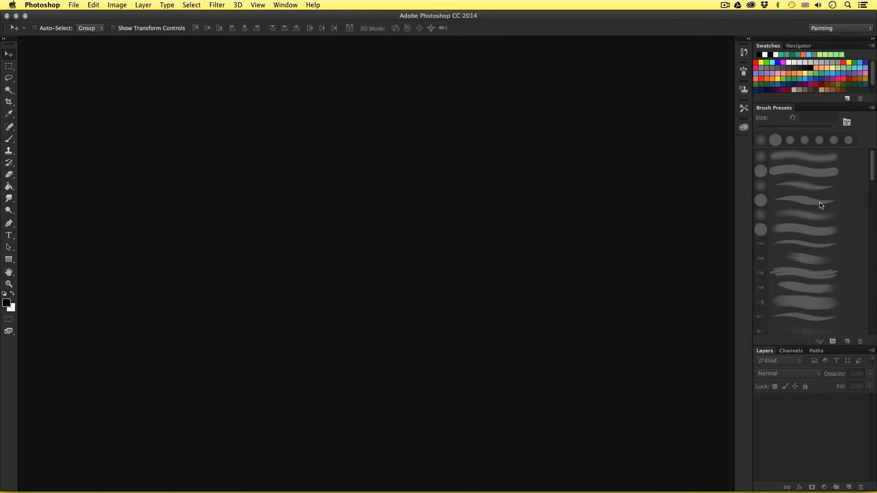
click(827, 28)
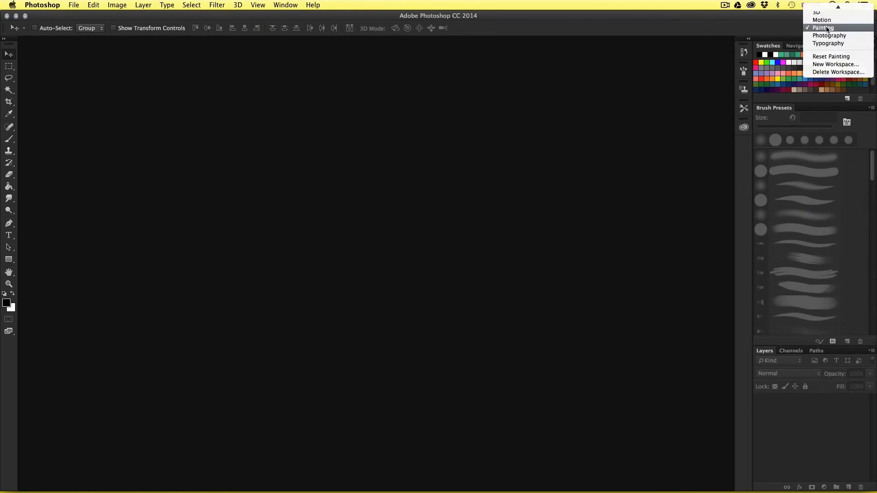
click(827, 43)
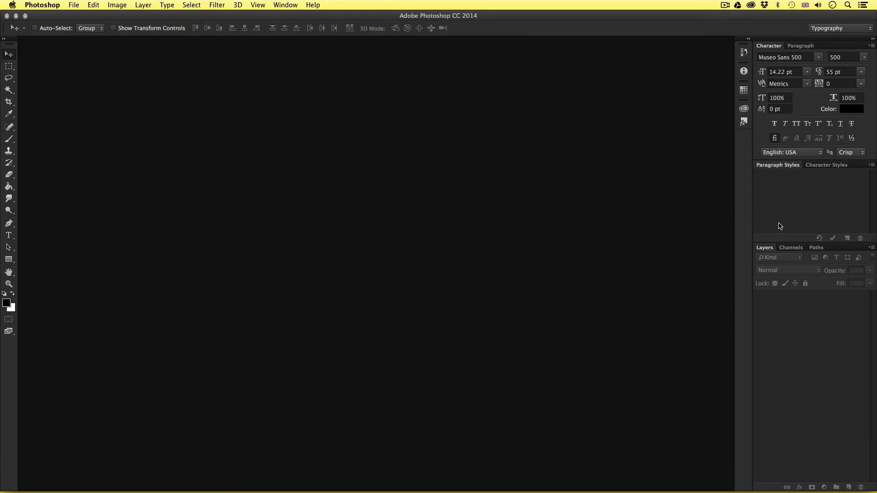
click(864, 29)
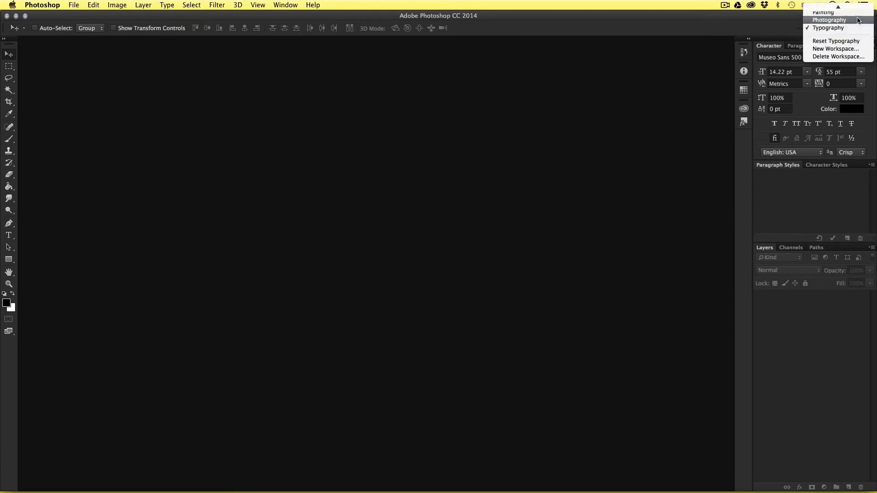
click(849, 28)
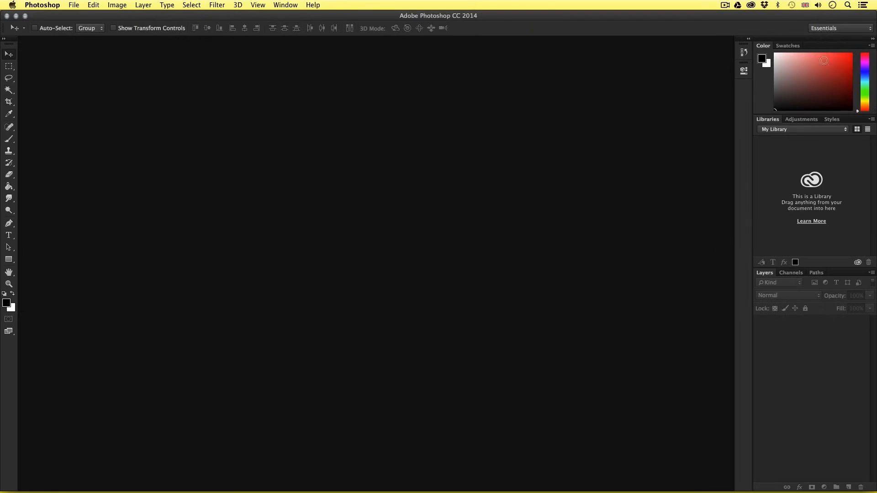
Step: Switch to the custom GD Workspace and look through its Color, Libraries, Swatches, Brush, Brush Presets and Layers panels
click(825, 28)
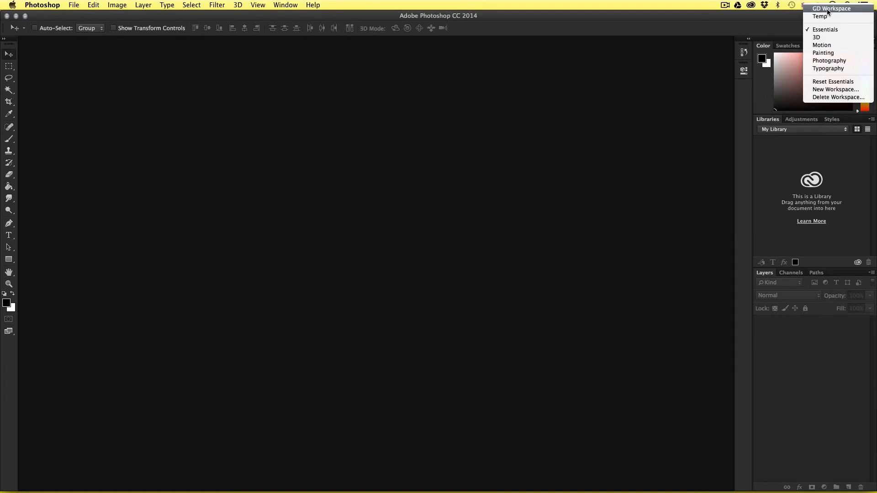
click(827, 9)
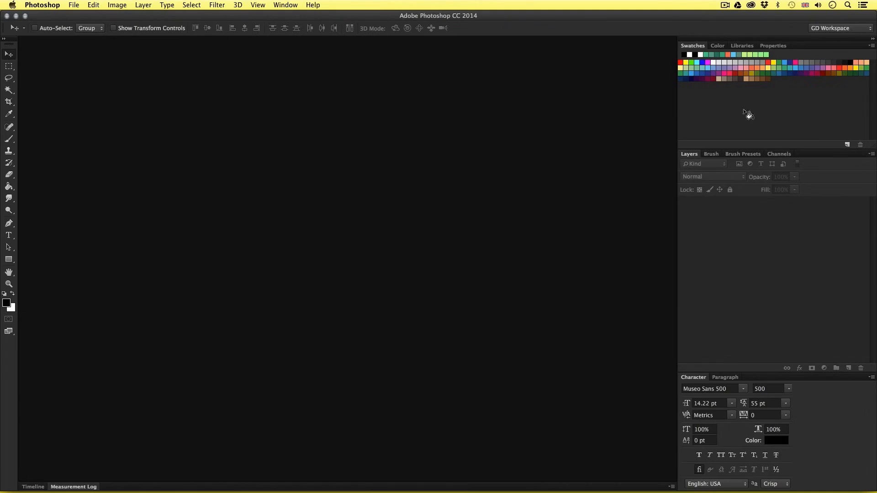
click(718, 46)
click(737, 46)
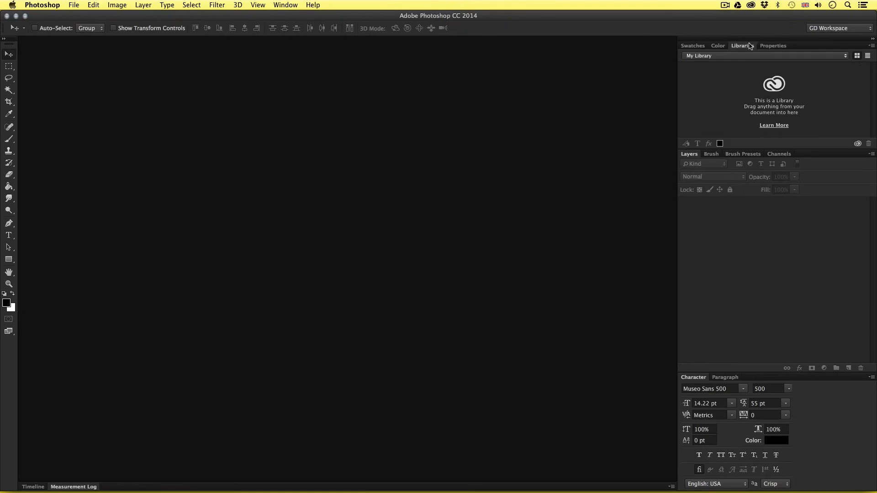
click(693, 46)
click(713, 155)
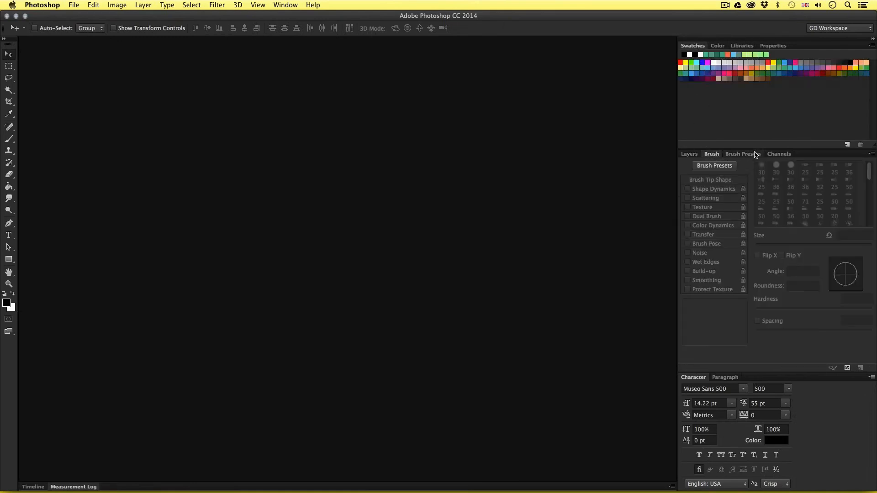
click(743, 154)
click(691, 154)
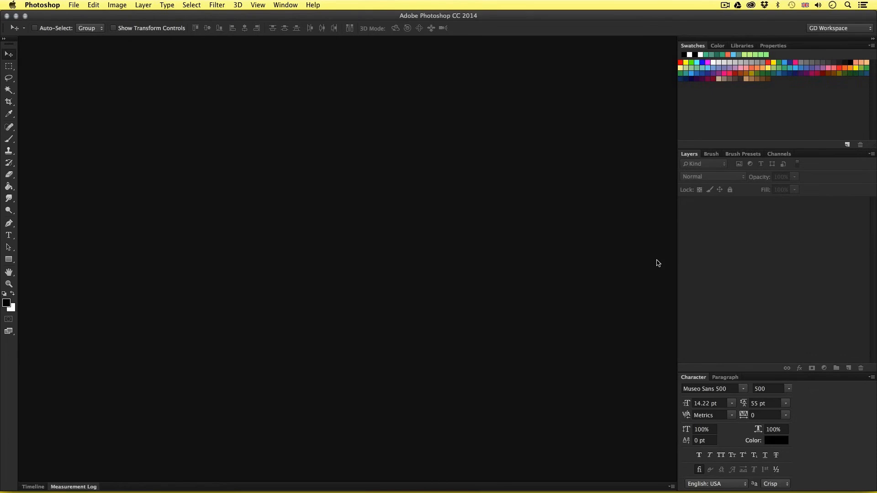
Step: Switch to the Essentials workspace and undock the History and Properties panels so they float over the empty work area
click(834, 28)
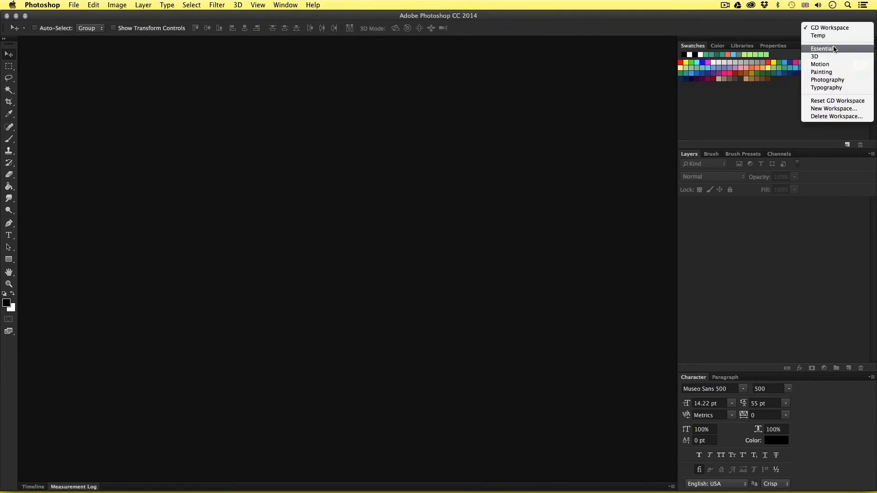
click(823, 48)
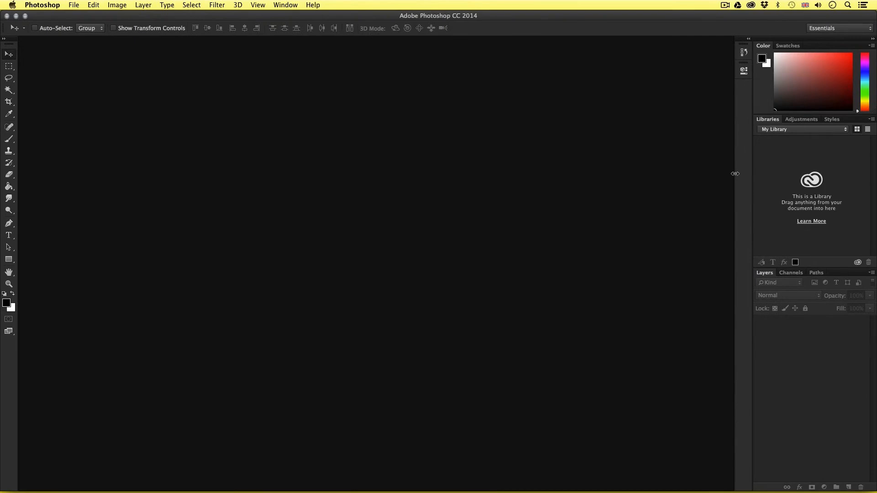
click(743, 53)
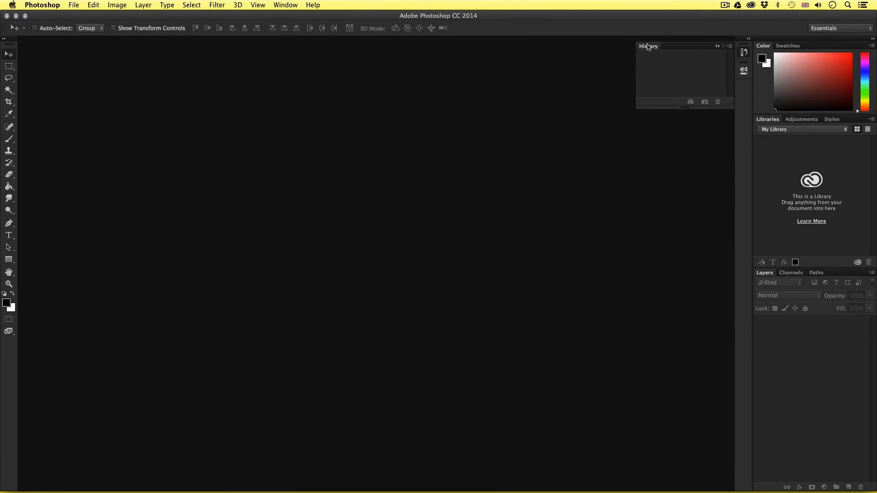
drag(647, 48, 310, 78)
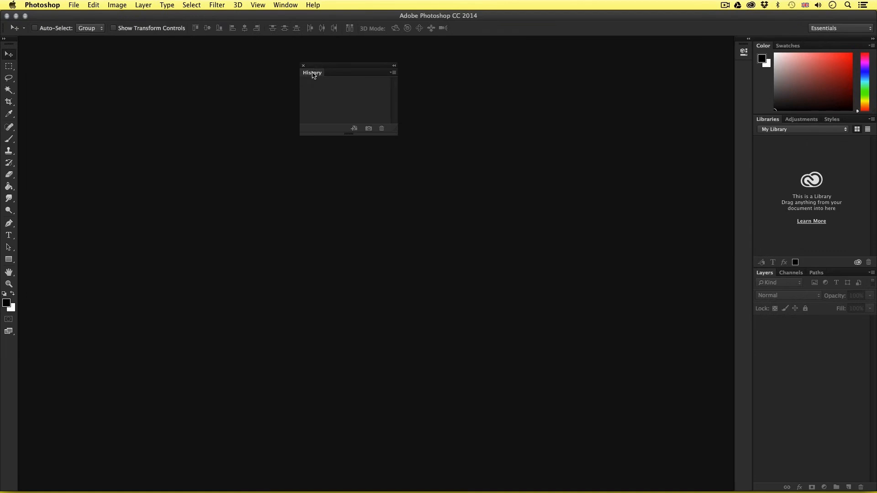
drag(318, 69, 342, 85)
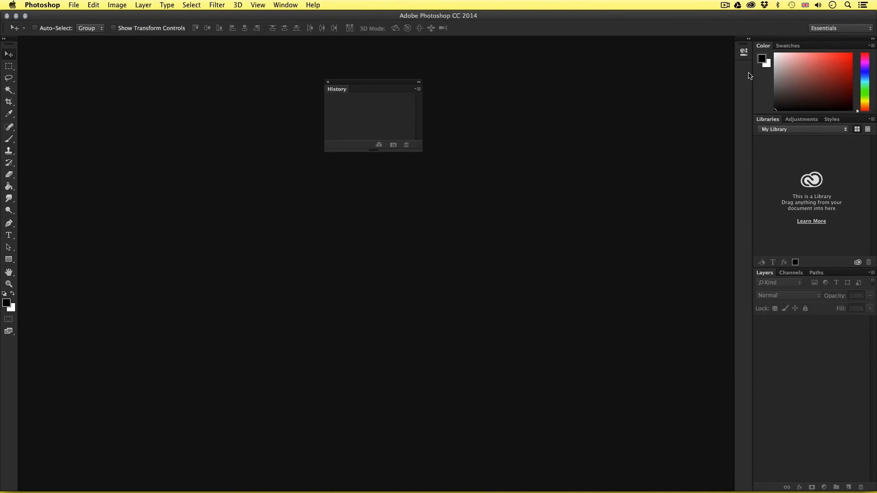
click(744, 52)
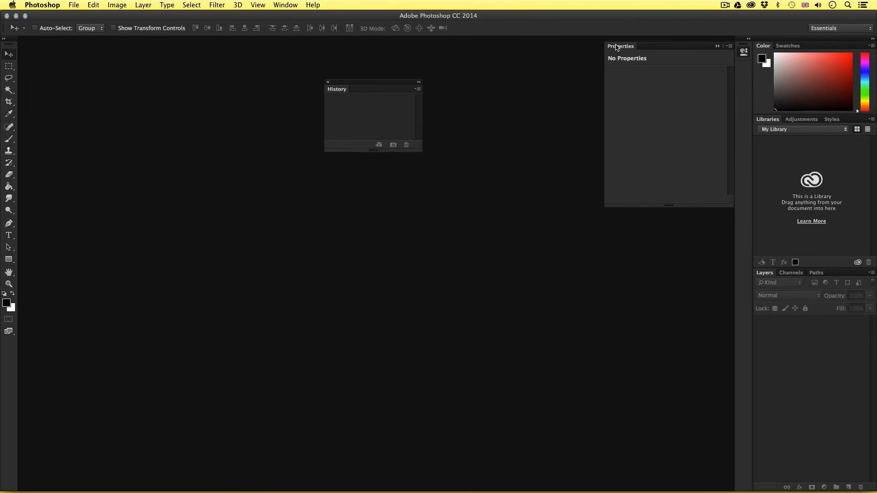
drag(616, 48, 177, 77)
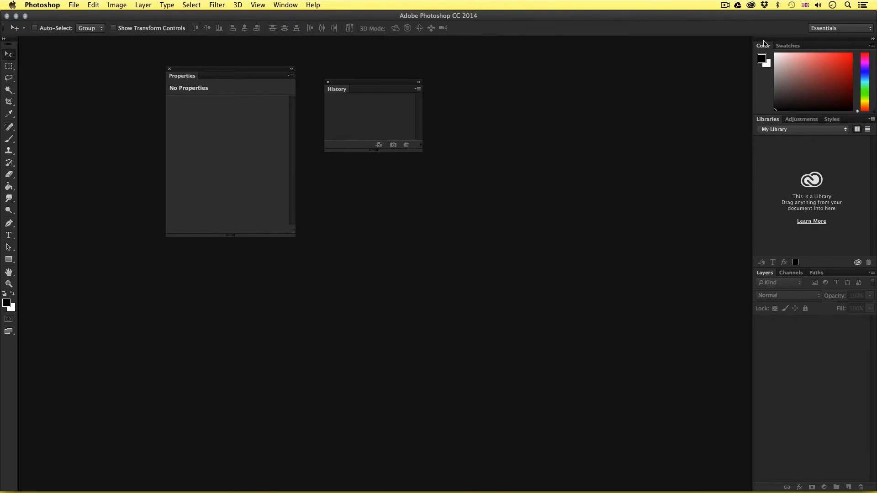
Step: Undock the Color, Swatches, Libraries, Styles and Adjustments panels and spread them over the work area as separate floating panels
drag(763, 46, 505, 68)
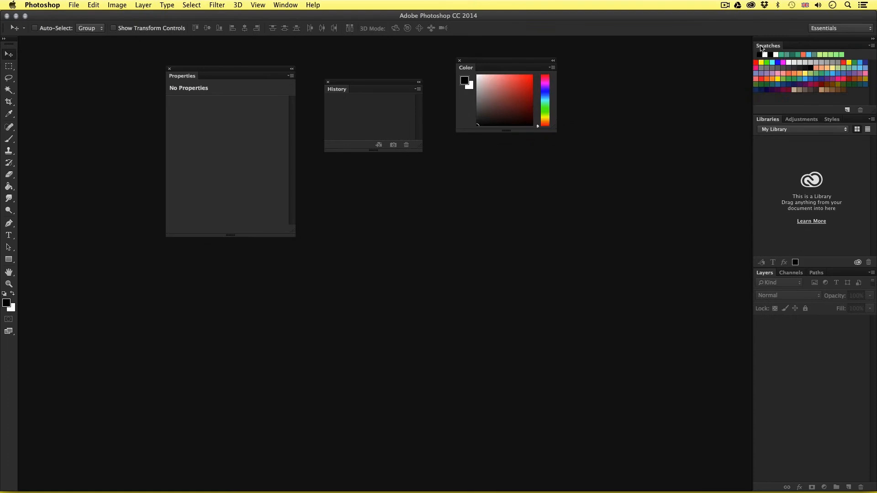
drag(761, 46, 598, 87)
drag(768, 48, 497, 196)
drag(802, 46, 344, 183)
drag(766, 46, 621, 213)
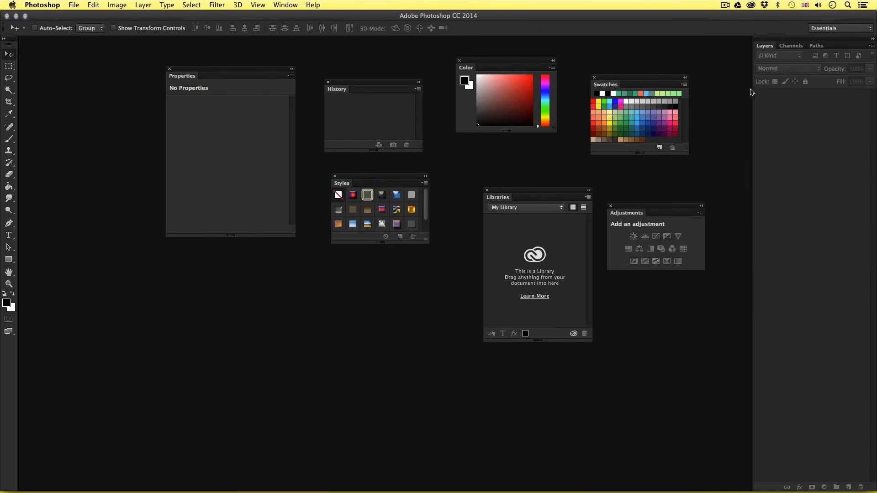
Step: Undock the Layers, Paths and Channels panels and place them separately in the lower part of the work area
drag(764, 46, 124, 271)
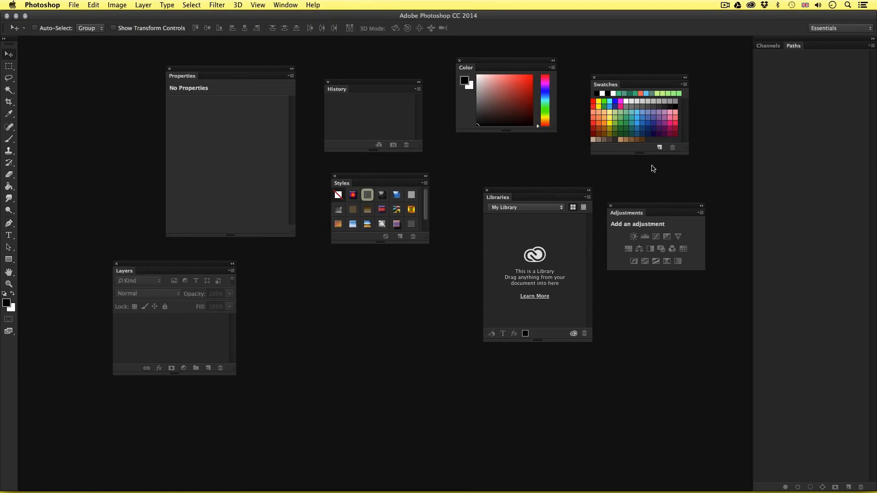
drag(794, 46, 302, 291)
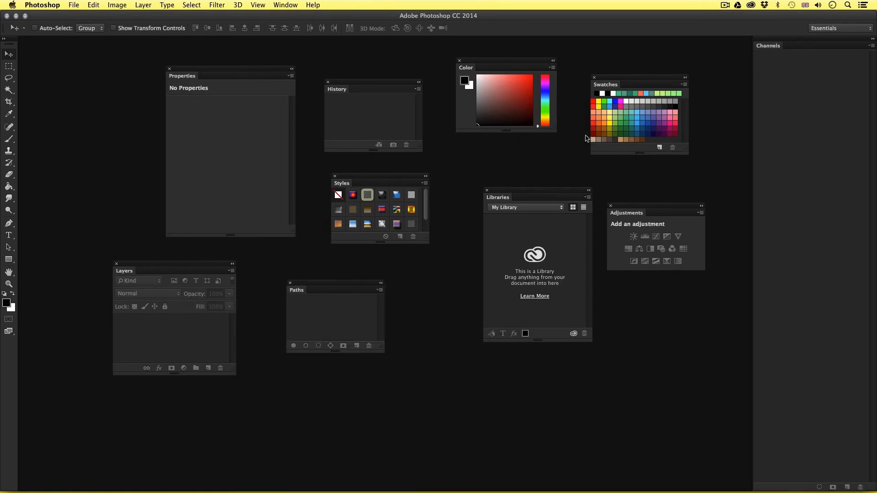
drag(765, 46, 631, 323)
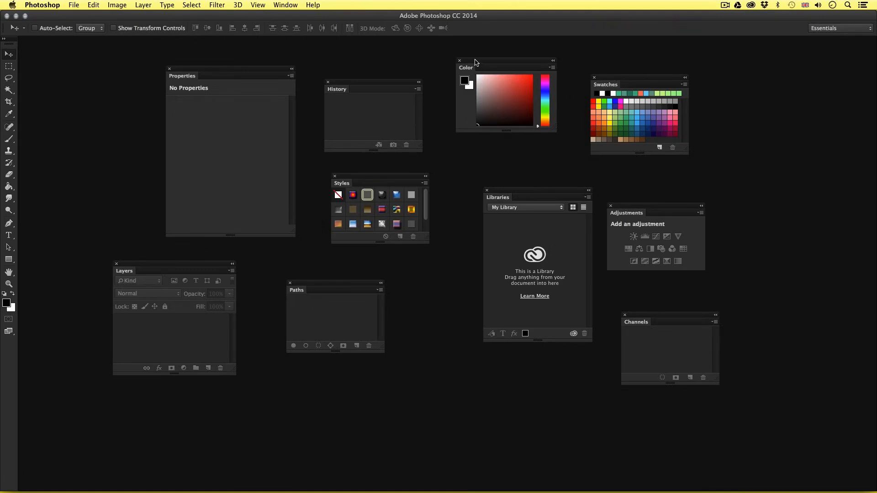
Step: Group the floating Color panel with the Swatches panel and move the combined group up beside the History panel
drag(476, 64, 649, 84)
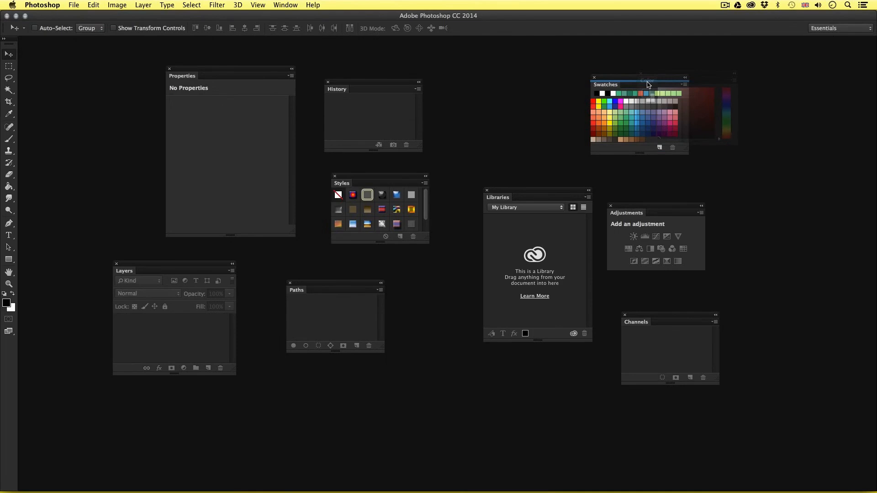
drag(648, 85, 648, 87)
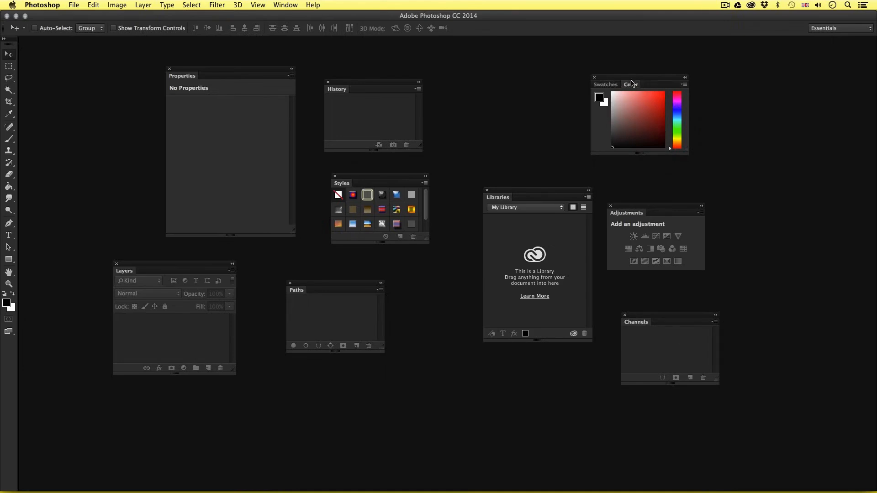
drag(626, 80, 559, 67)
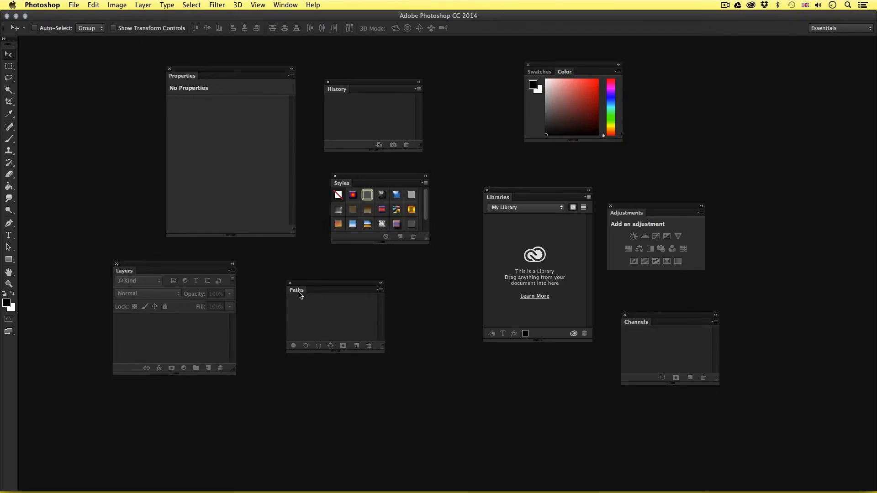
Step: Group Paths with Layers, add Adjustments and Properties to the Swatches and Color group, and enlarge and reposition that group
drag(297, 293, 164, 276)
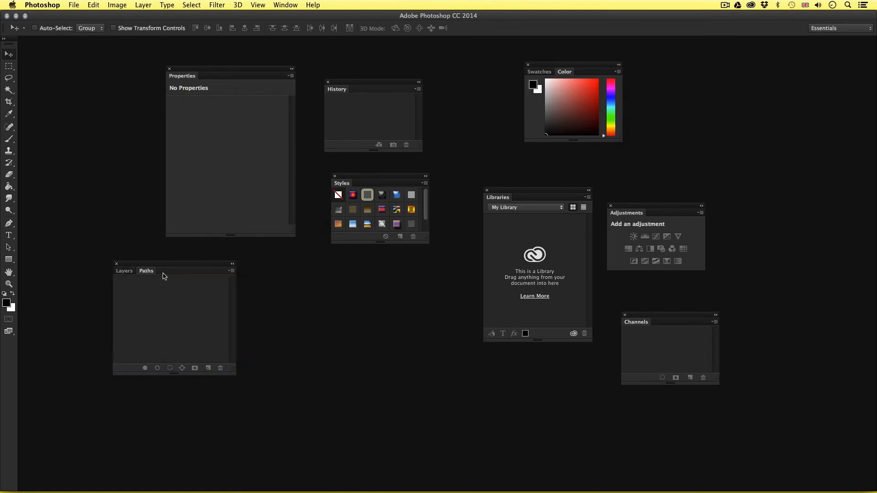
drag(616, 214, 589, 74)
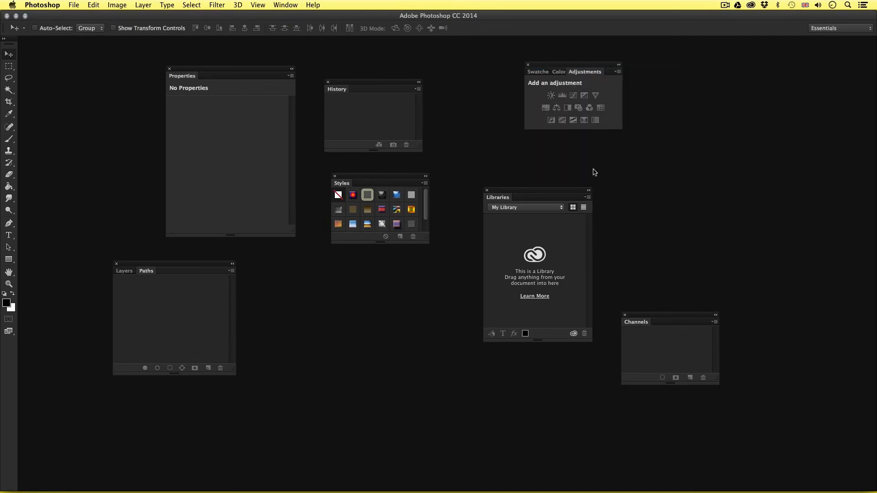
drag(178, 77, 588, 75)
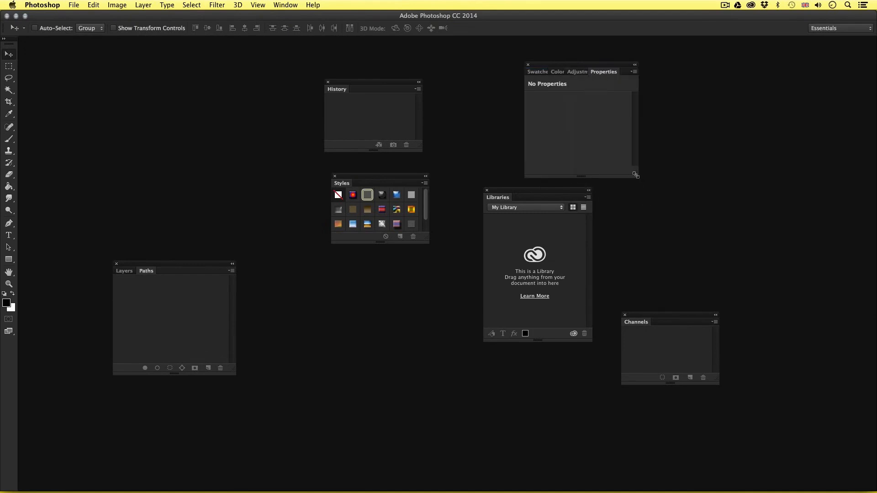
drag(635, 175, 700, 200)
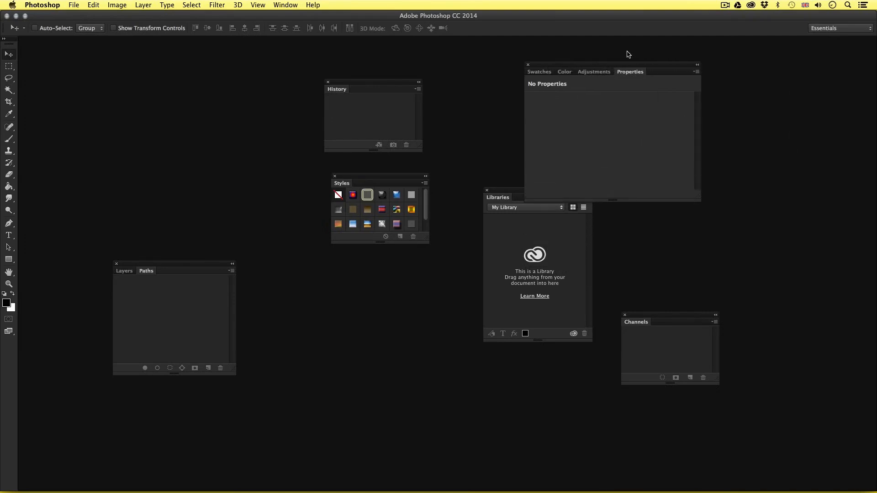
drag(616, 67, 710, 77)
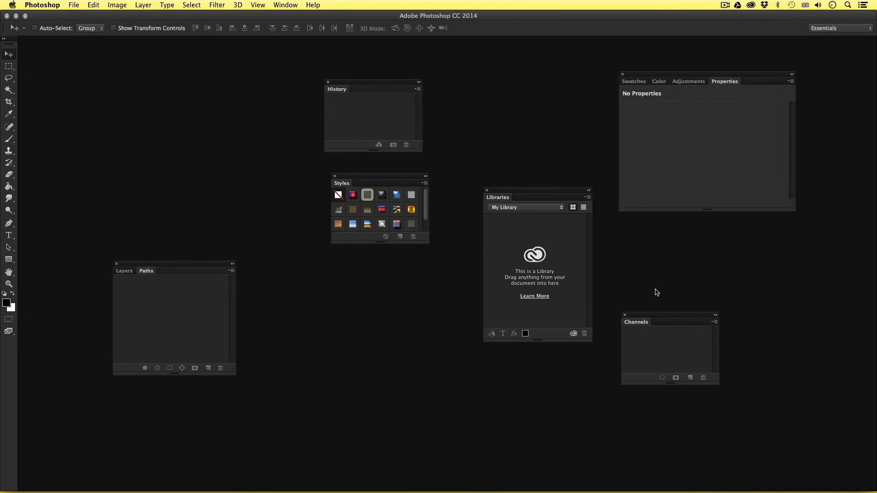
Step: Close the floating Channels, Libraries, Styles and History panels
click(625, 317)
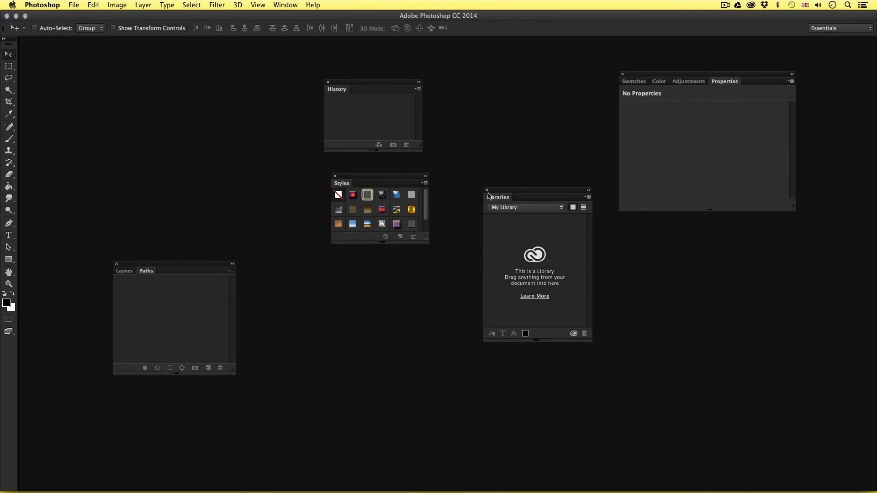
click(487, 191)
click(334, 176)
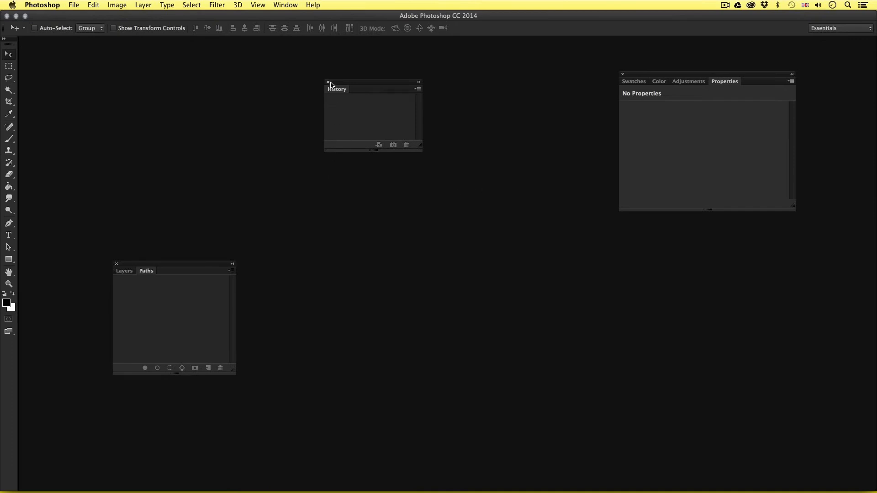
click(327, 83)
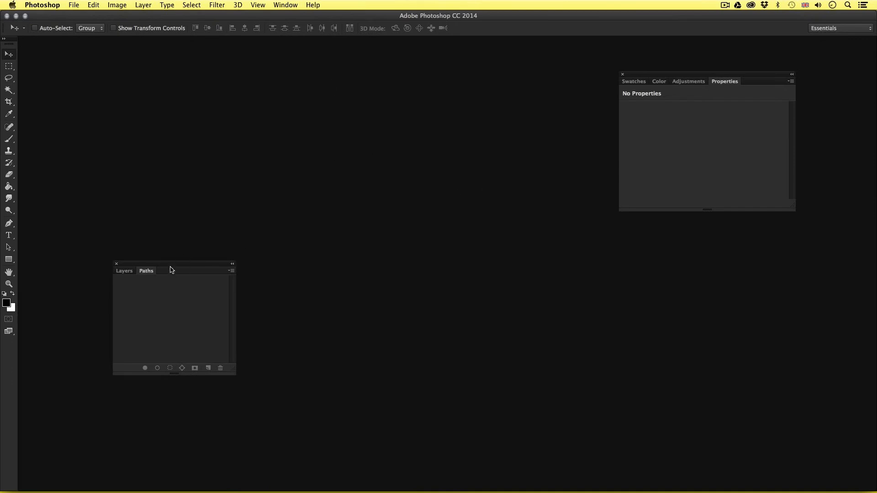
Step: Attach the Layers and Paths group beneath the Swatches, Color, Adjustments and Properties group, with Layers and Swatches as the active panels
drag(171, 266, 292, 191)
drag(641, 76, 418, 187)
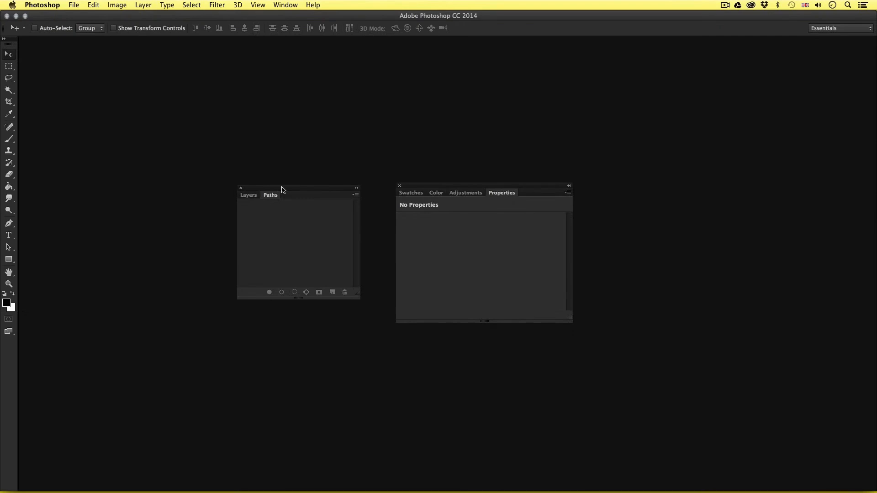
click(249, 195)
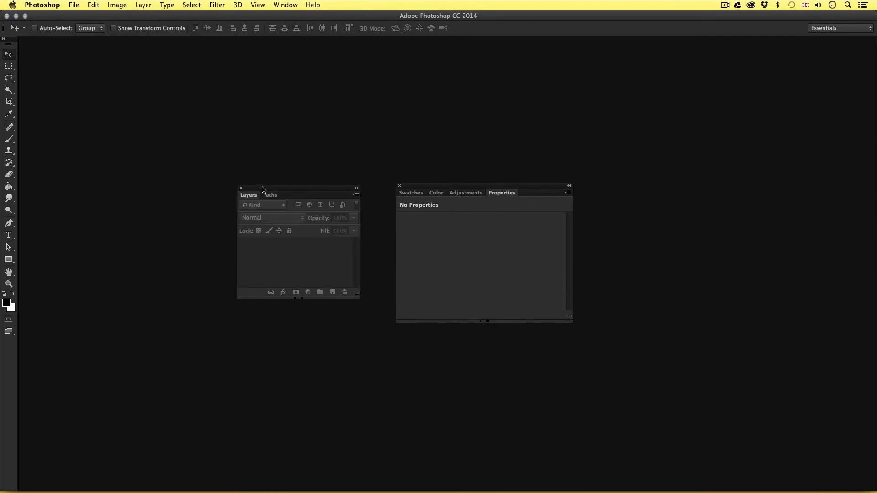
drag(263, 188, 475, 326)
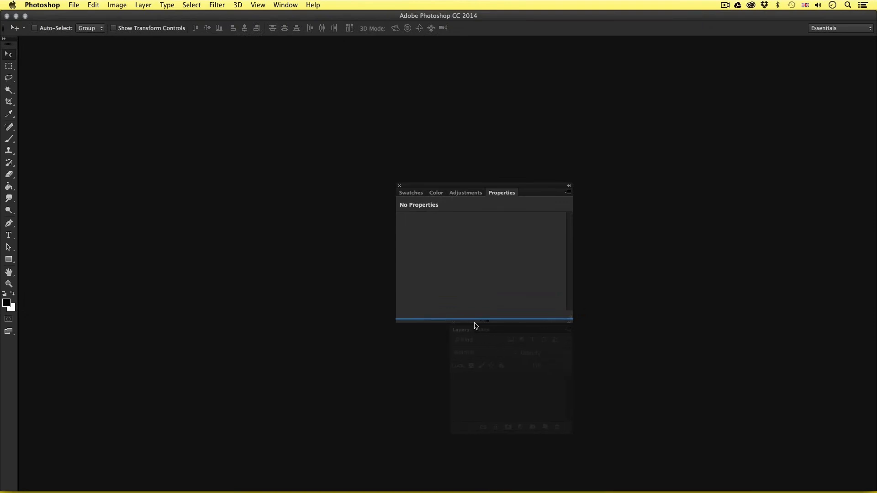
drag(475, 326, 475, 326)
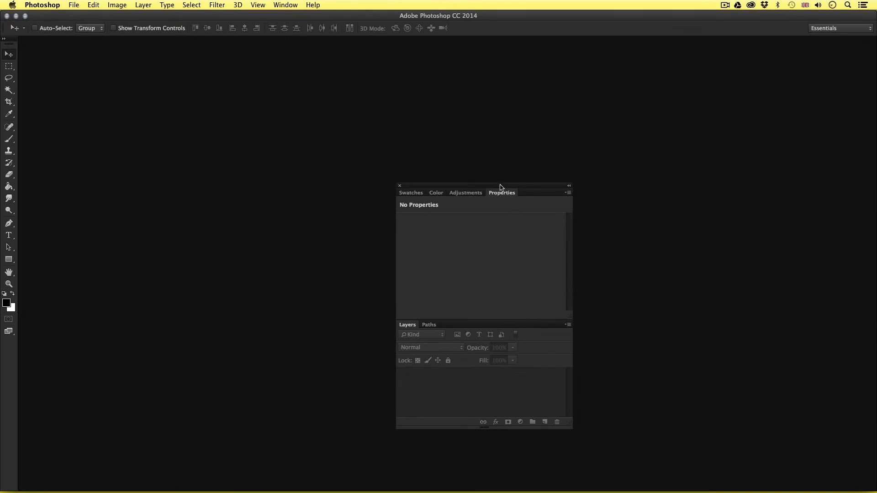
drag(500, 185, 467, 101)
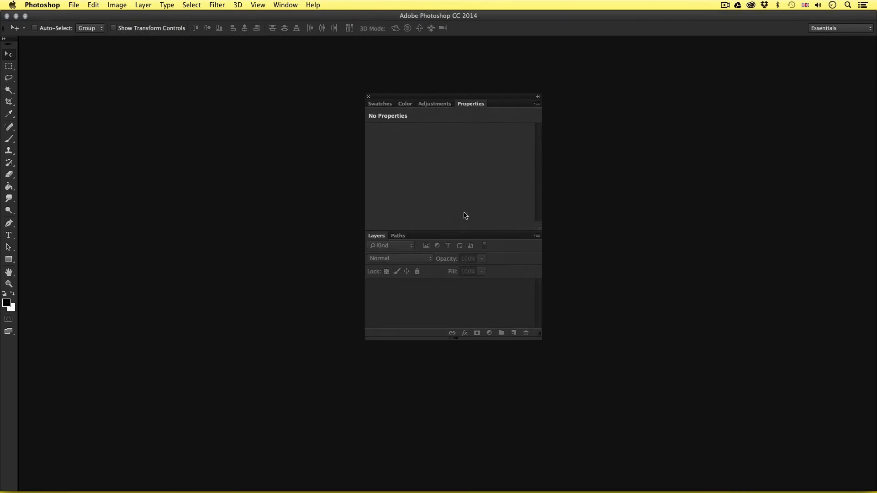
drag(462, 96, 467, 104)
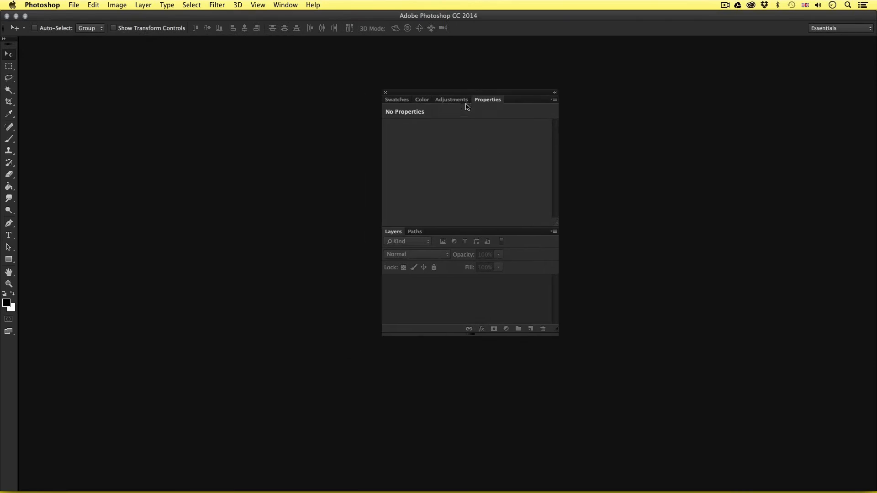
click(395, 99)
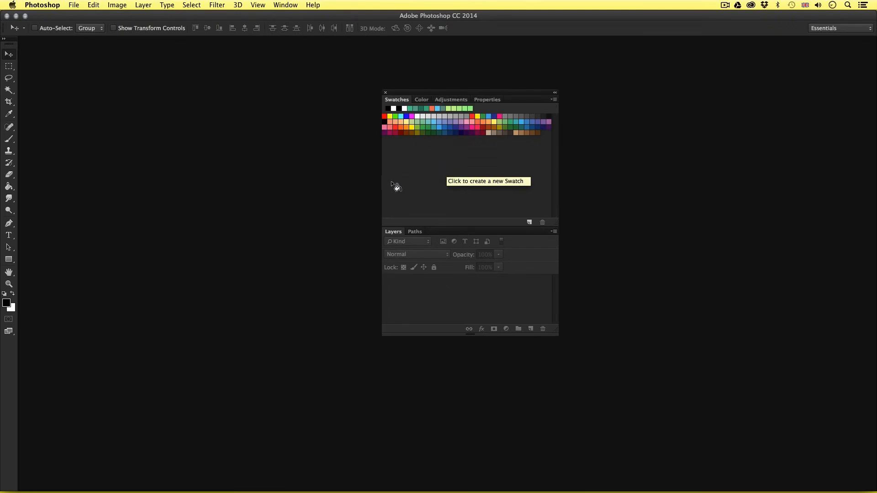
Step: Open the Character and Paragraph panels and attach them as one group beneath the Layers group in the floating stack
click(283, 4)
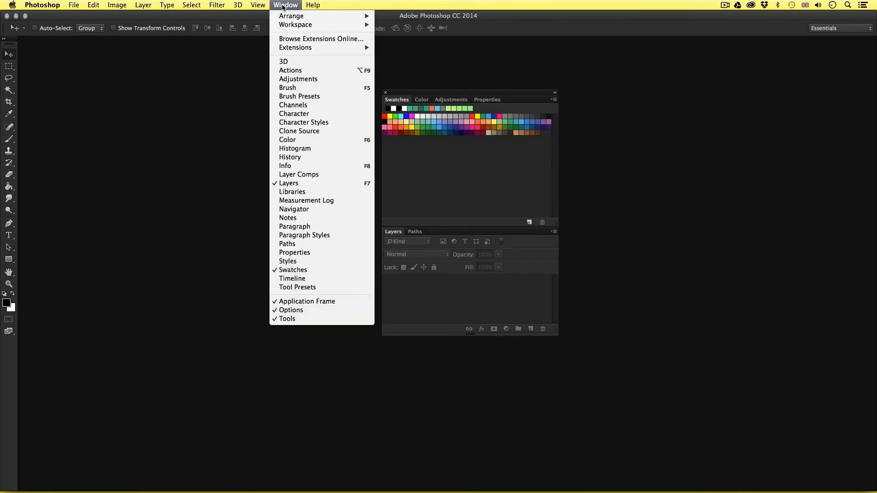
click(327, 115)
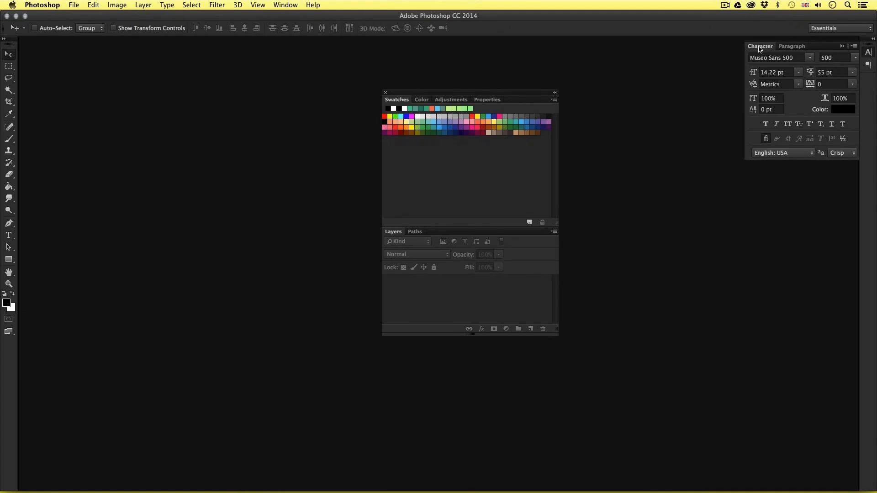
drag(758, 48, 626, 96)
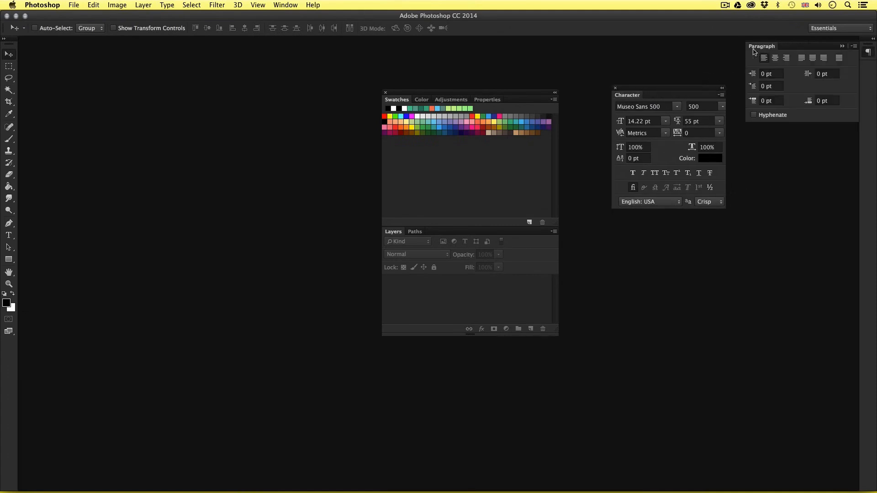
drag(758, 49, 622, 250)
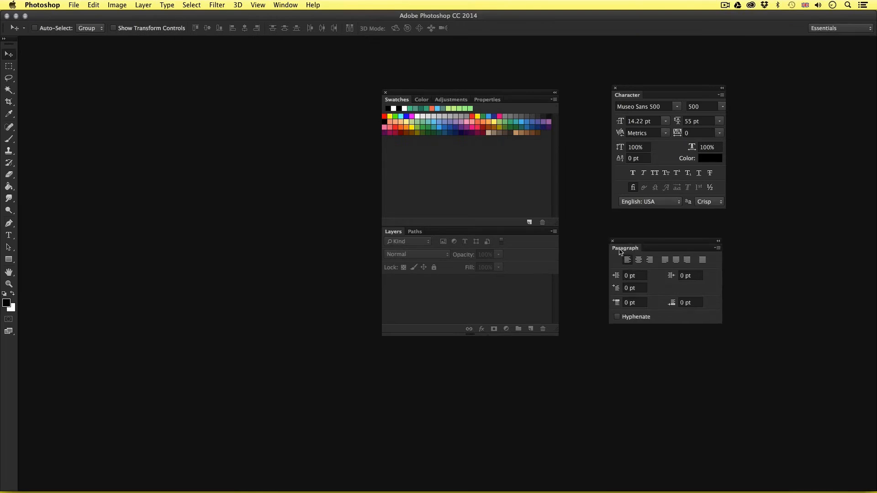
drag(619, 251, 455, 338)
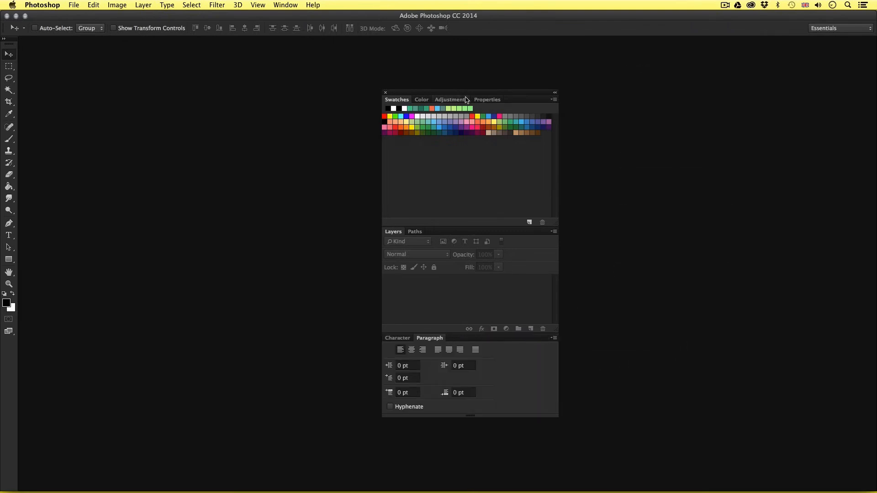
drag(462, 95, 471, 84)
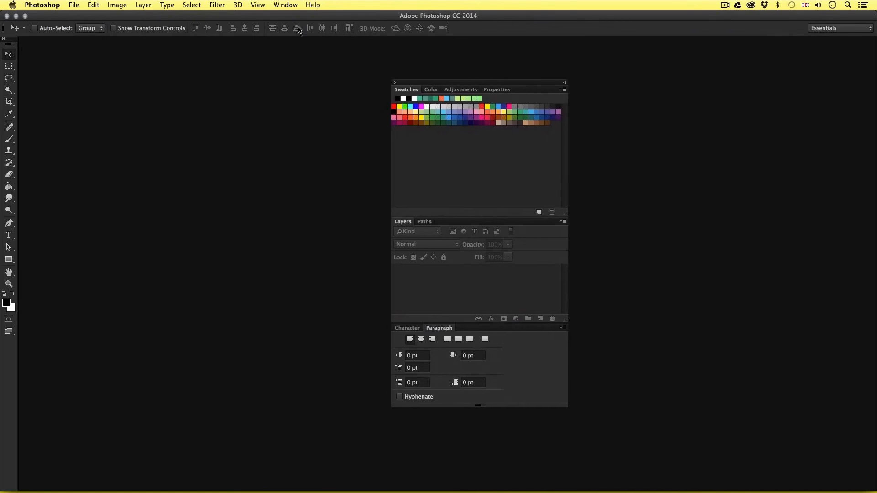
Step: Open the Brush Presets and Brush panels, add them to the Layers group after Paths, and make Layers active
click(287, 6)
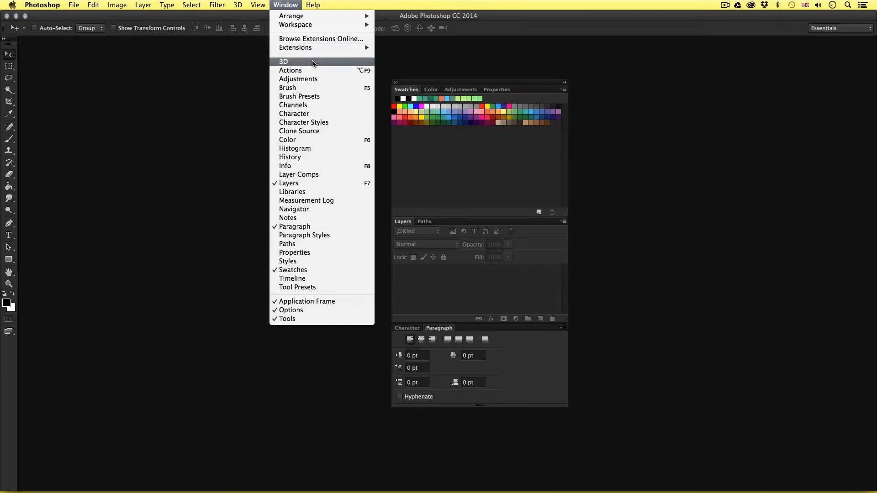
click(313, 97)
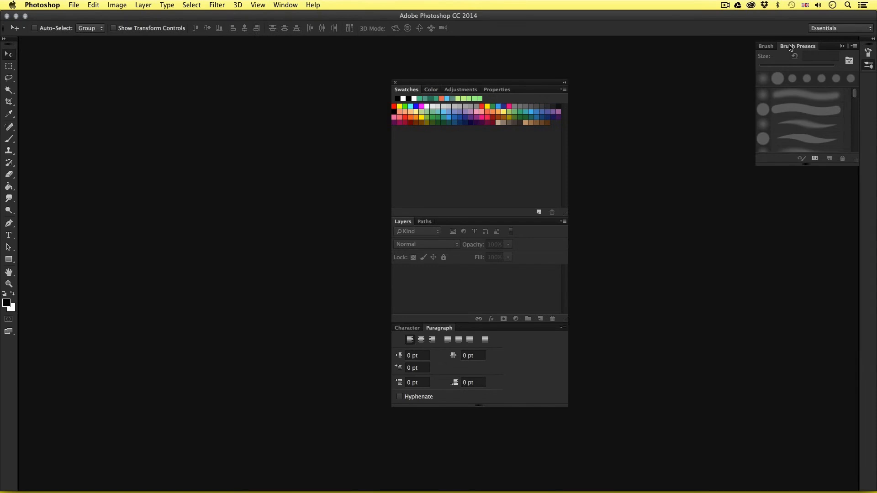
mouse_move(790, 48)
mouse_down()
mouse_move(688, 156)
mouse_move(641, 185)
mouse_up()
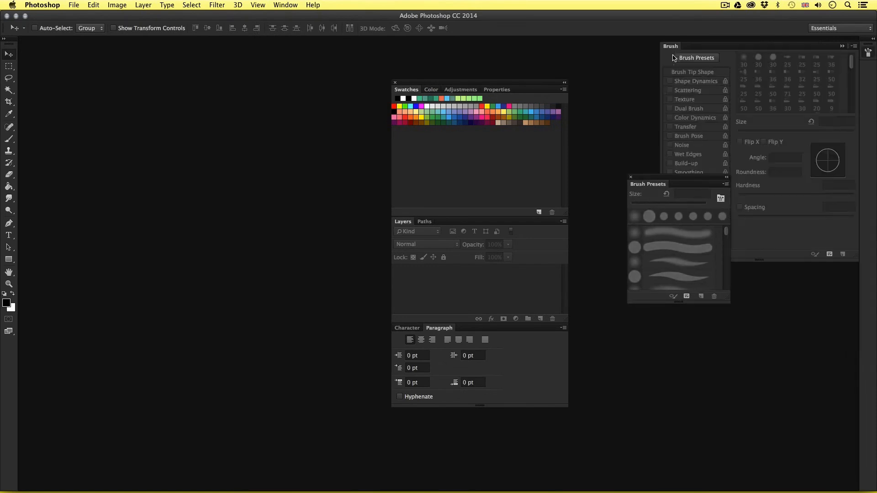
mouse_move(676, 40)
mouse_down()
mouse_move(711, 118)
mouse_move(2, 131)
mouse_move(136, 133)
mouse_move(158, 150)
mouse_move(422, 231)
mouse_move(430, 222)
mouse_up()
mouse_move(637, 188)
mouse_down()
mouse_move(602, 205)
mouse_move(491, 219)
mouse_move(499, 223)
mouse_up()
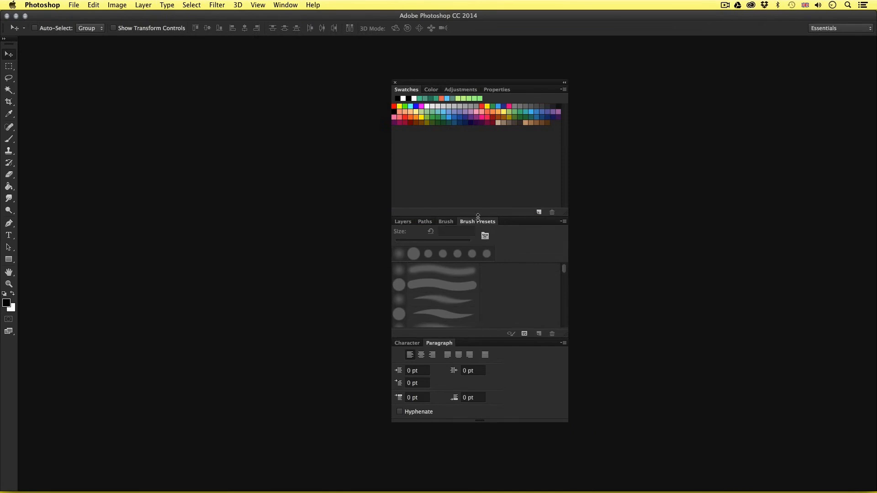
mouse_move(479, 222)
mouse_down()
mouse_move(415, 221)
mouse_move(491, 221)
mouse_move(402, 223)
mouse_up()
click(403, 223)
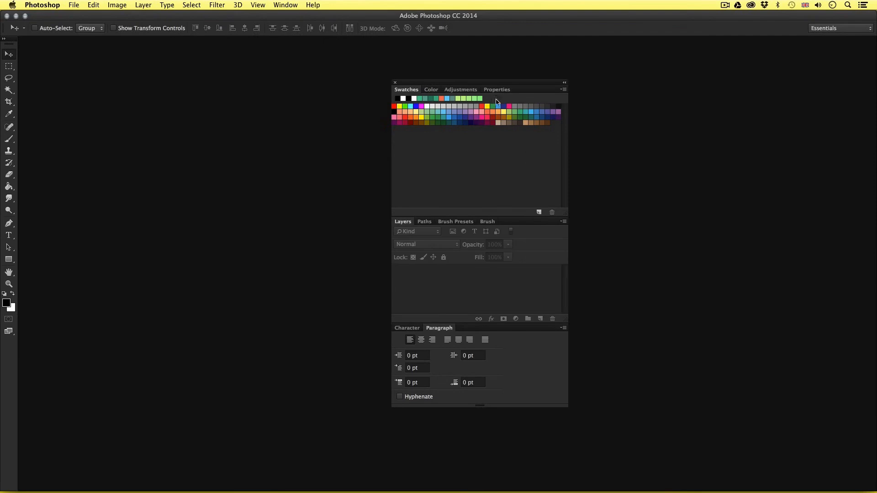
Step: Dock the panel stack along the right edge of the application frame, show Character, shorten the Swatches group and widen the dock slightly
drag(469, 86, 874, 121)
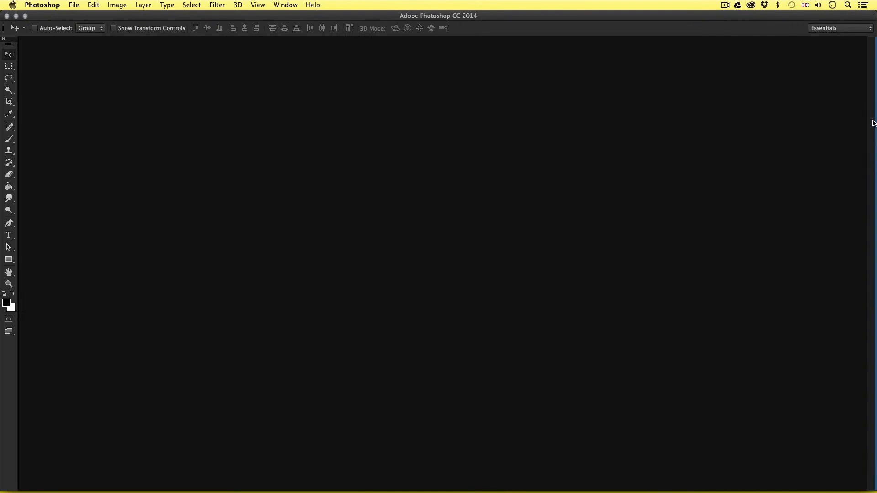
drag(873, 123, 873, 124)
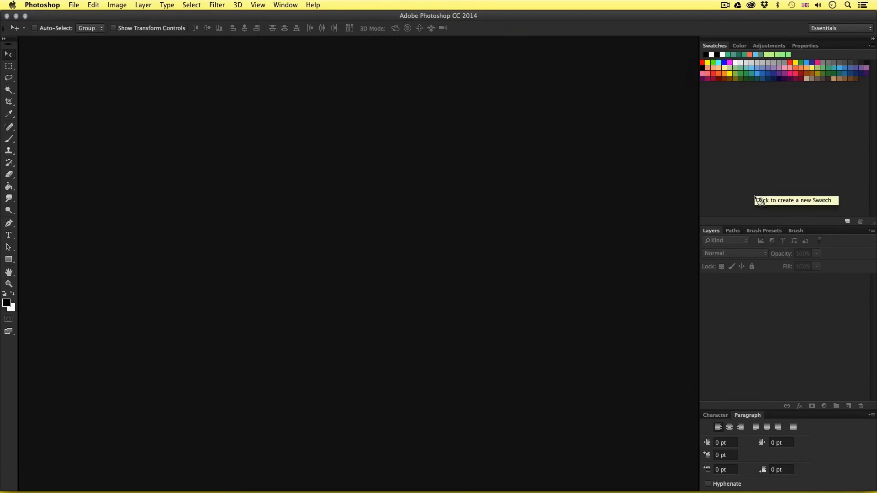
click(715, 415)
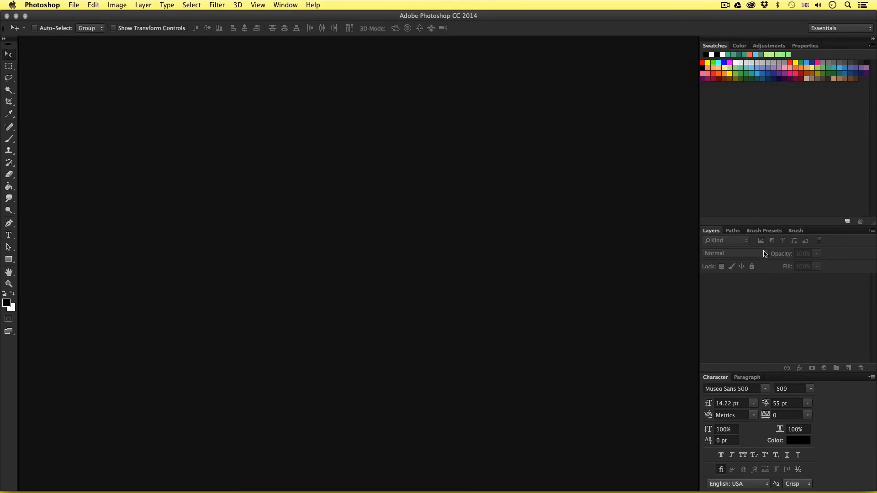
drag(753, 225, 753, 179)
drag(694, 269, 687, 269)
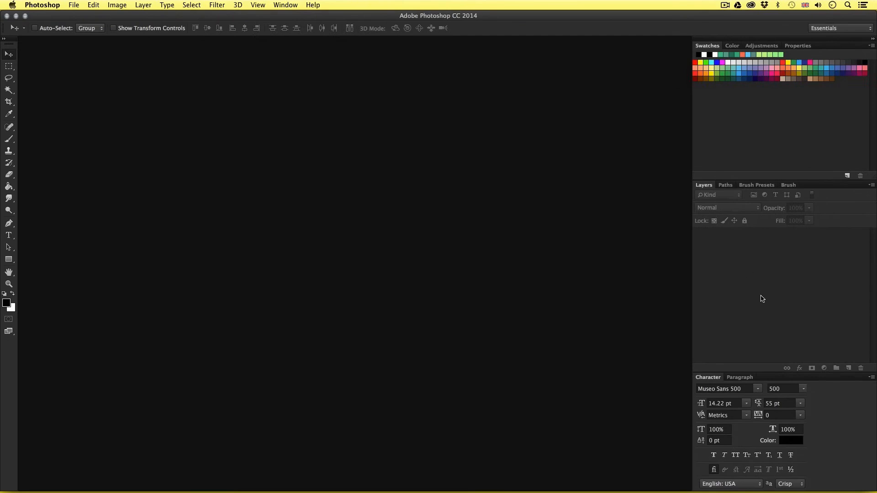
Step: Save the current panel layout as a new workspace named Tutorial Workspace
click(286, 5)
mouse_move(287, 20)
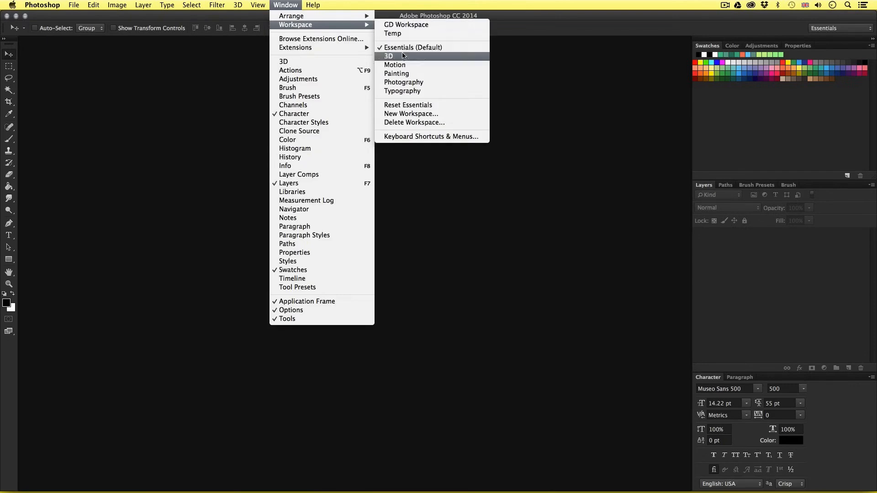
click(410, 115)
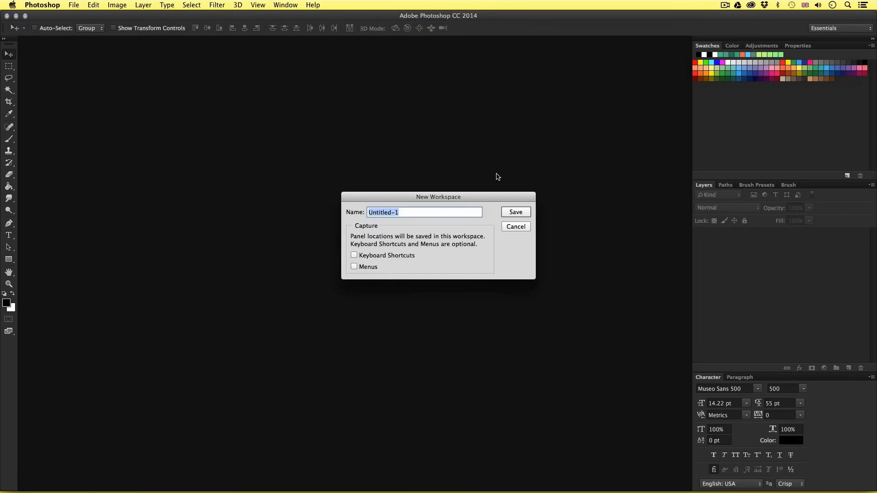
text(Tutorial Workspace)
click(524, 214)
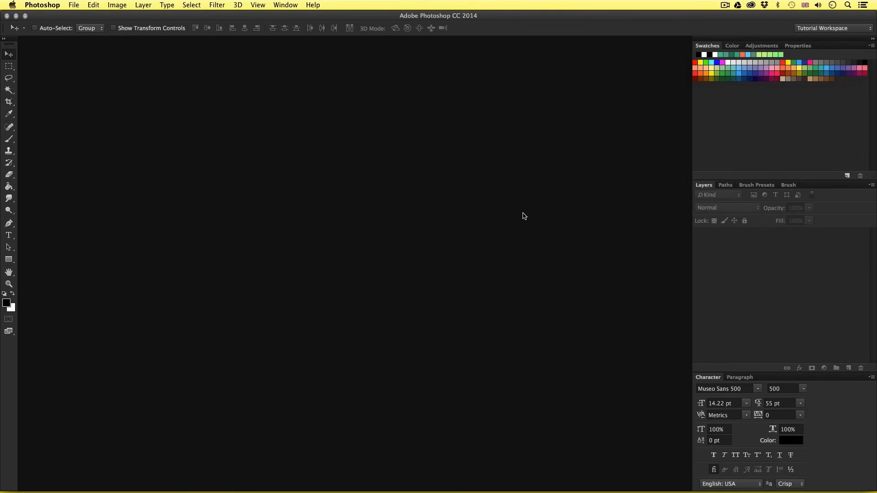
Step: Switch to the Painting workspace and return to Tutorial Workspace to check the saved layout
click(858, 31)
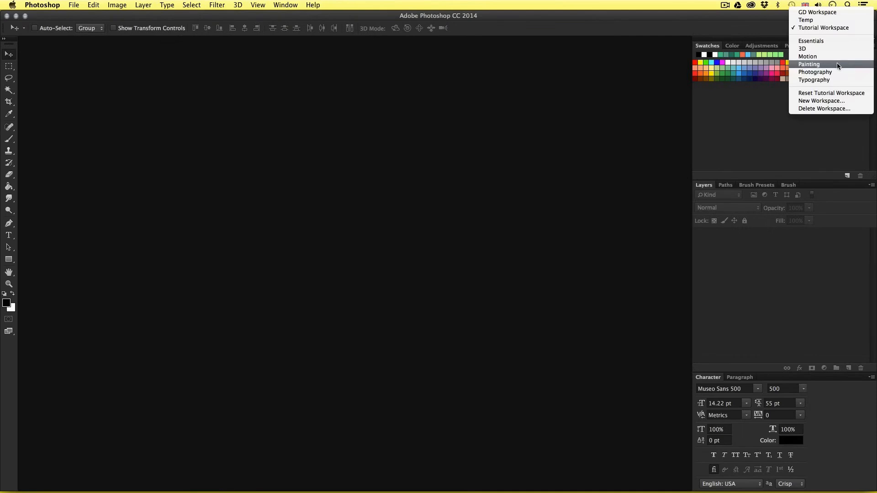
click(811, 63)
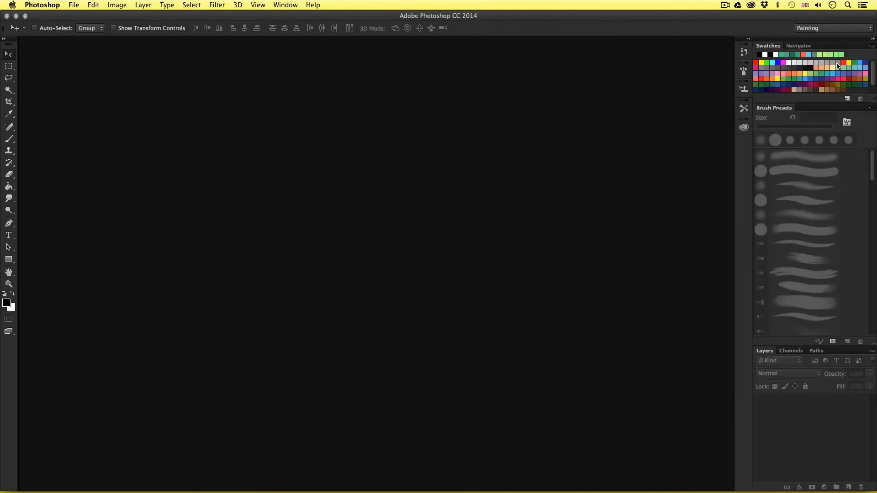
click(838, 30)
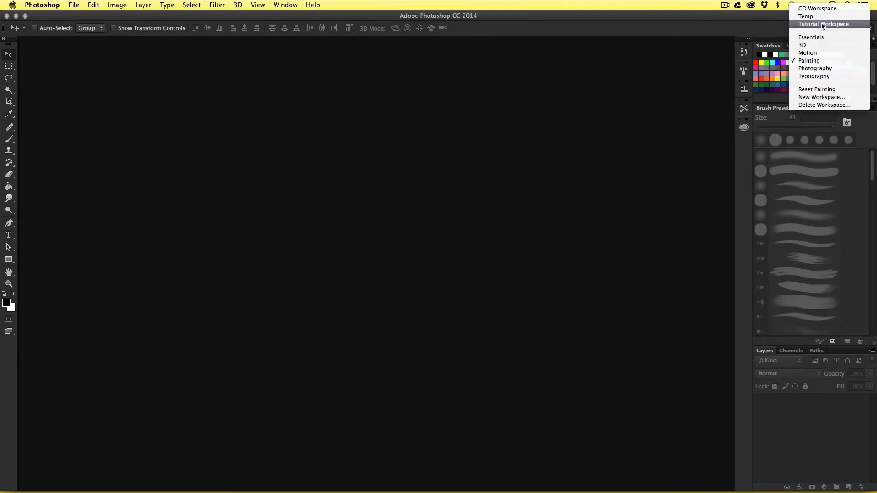
click(821, 23)
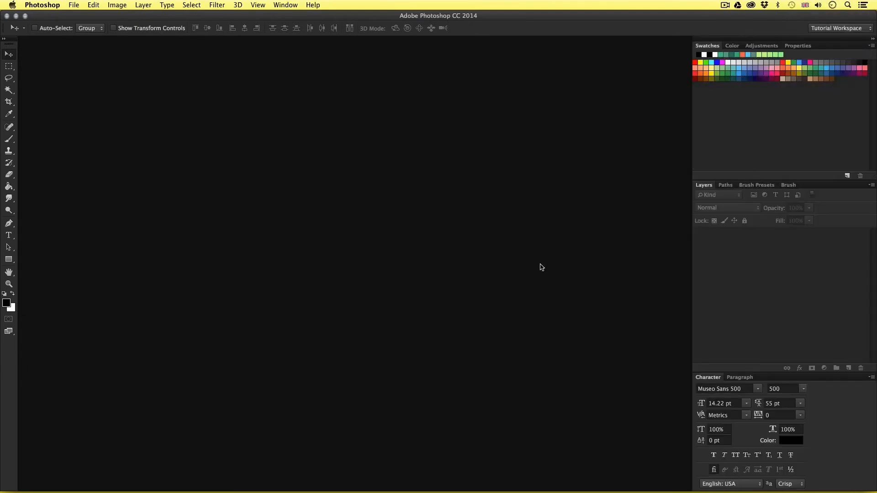